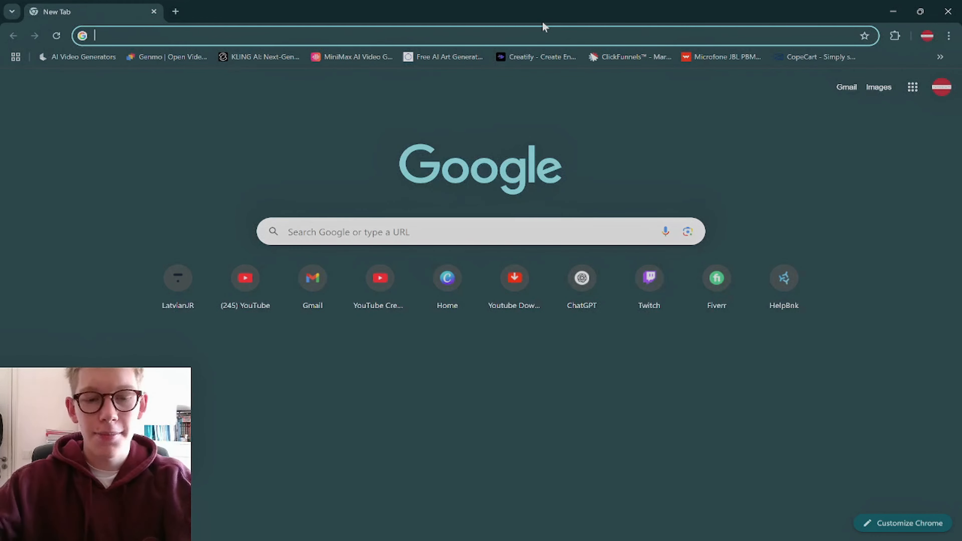
Search Google Images for "ea fc 24" and preview the IGN Portugal cover image
{"action": "type", "text": "ea fc 24"}
{"action": "key", "text": "Return"}
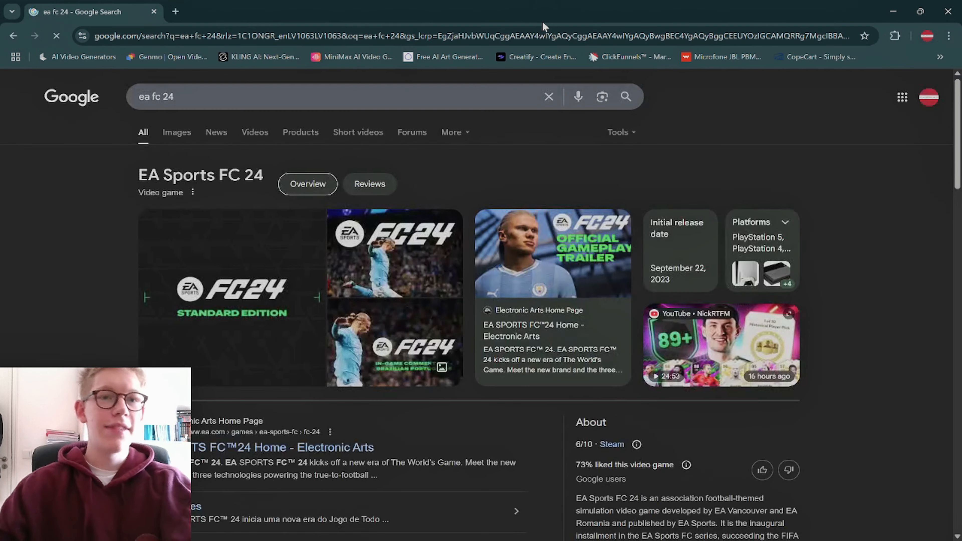
{"action": "left_click", "coordinate": [177, 132]}
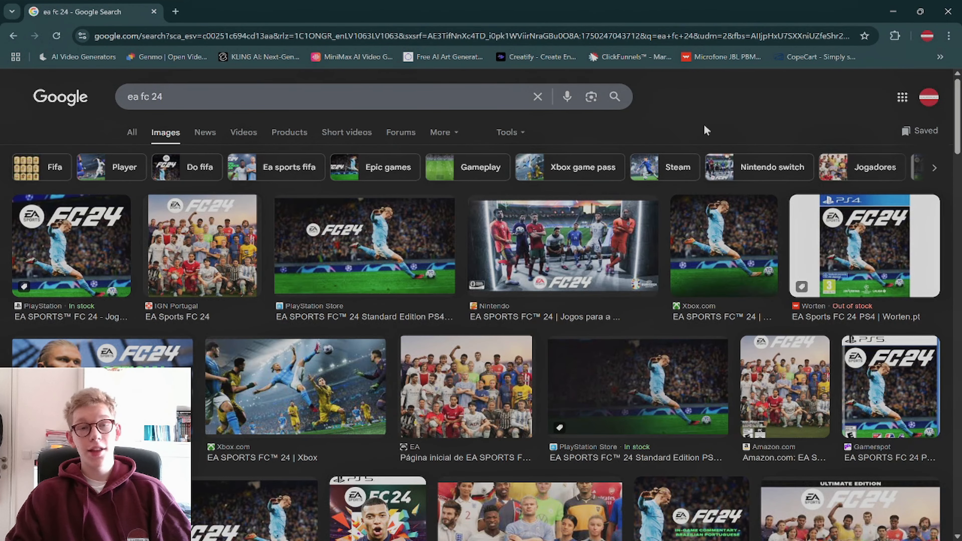
{"action": "left_click", "coordinate": [212, 245]}
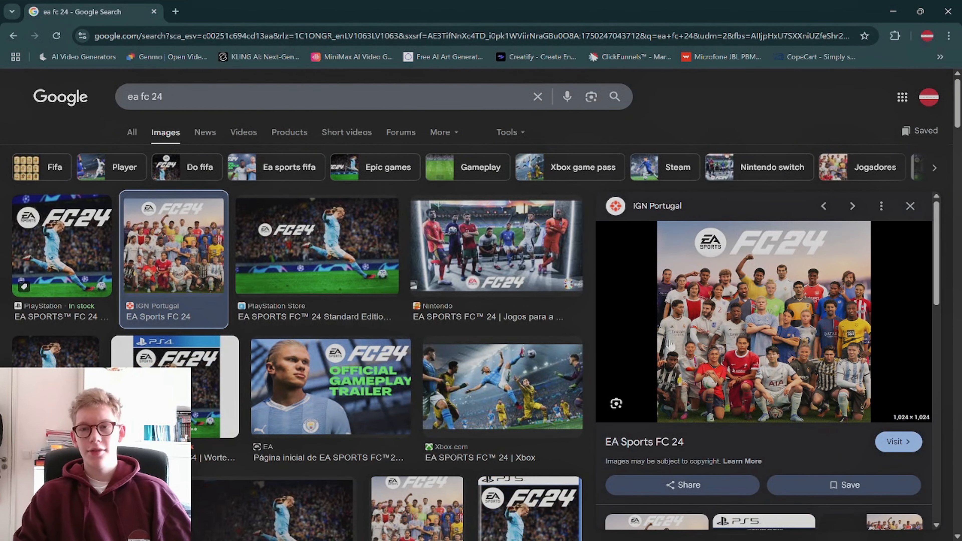
{"action": "left_click", "coordinate": [910, 206]}
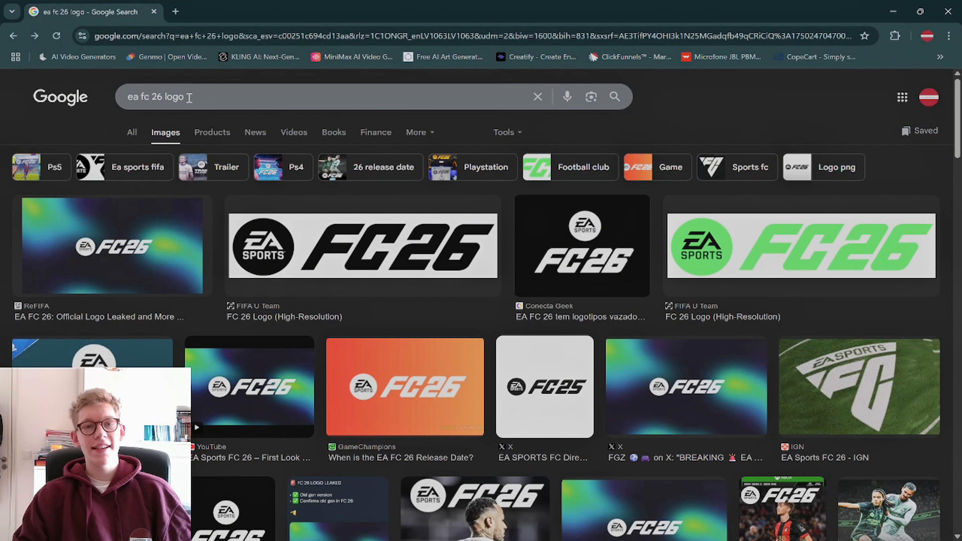
Preview the ReFIFA FC 26 logo, and search images for "hypermotion v" to open the black-background Hypermotion V Technology logo
{"action": "left_click", "coordinate": [146, 247]}
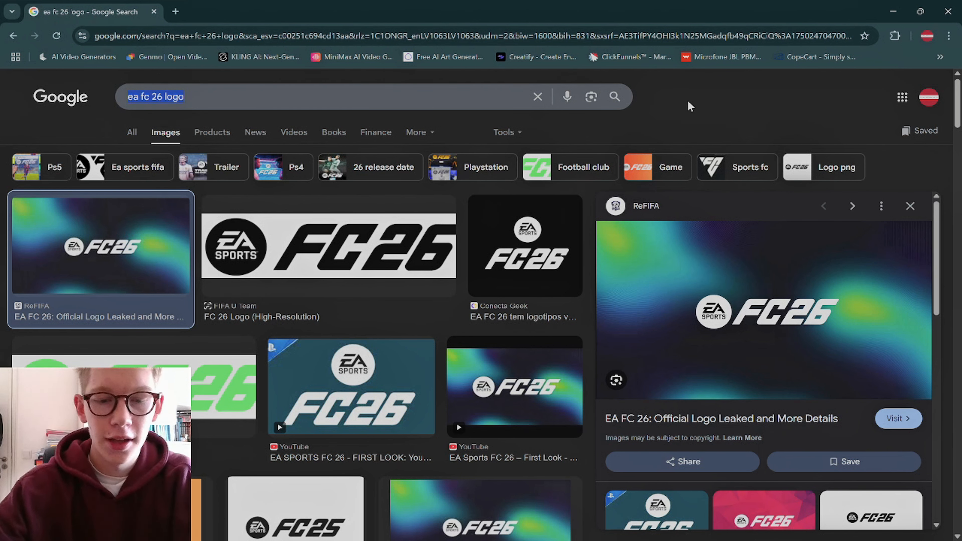
{"action": "type", "text": "hypermo"}
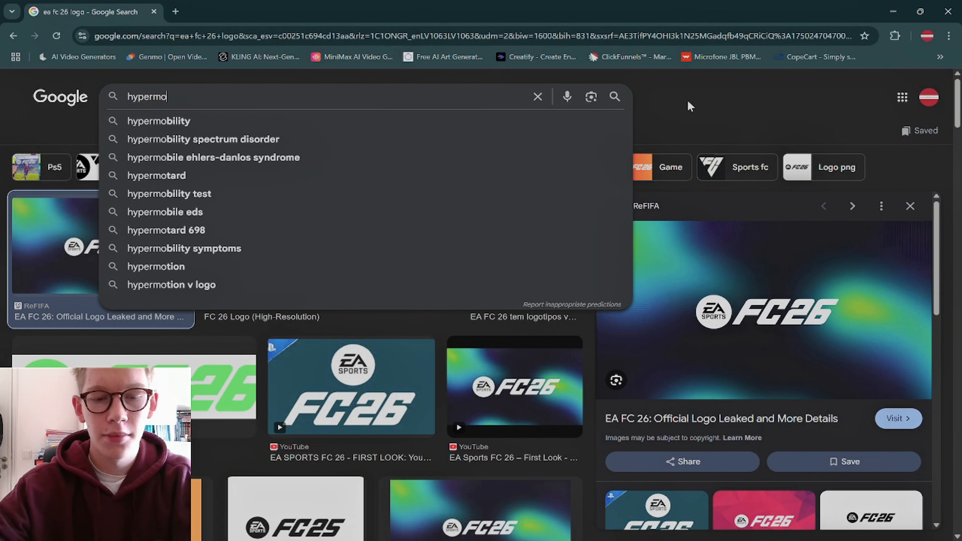
{"action": "type", "text": "tion v"}
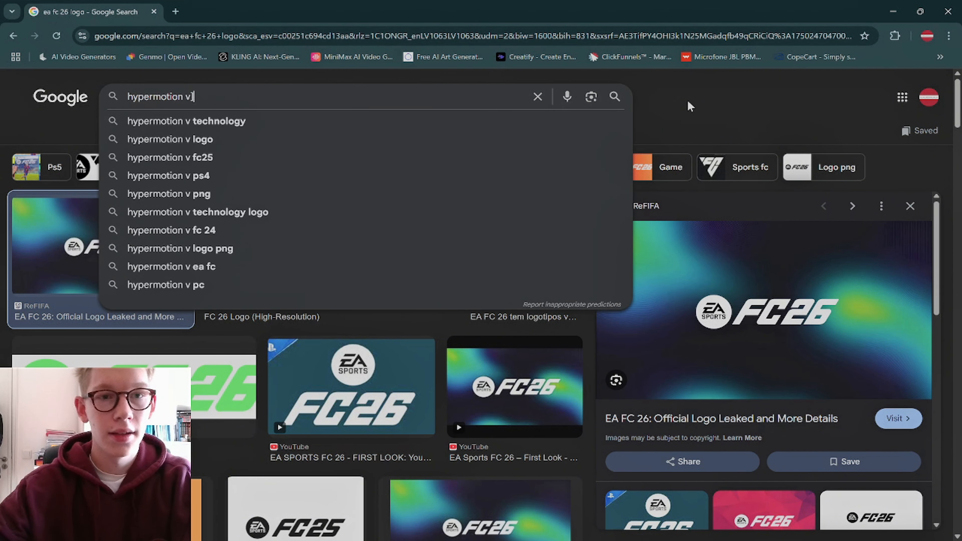
{"action": "key", "text": "Return"}
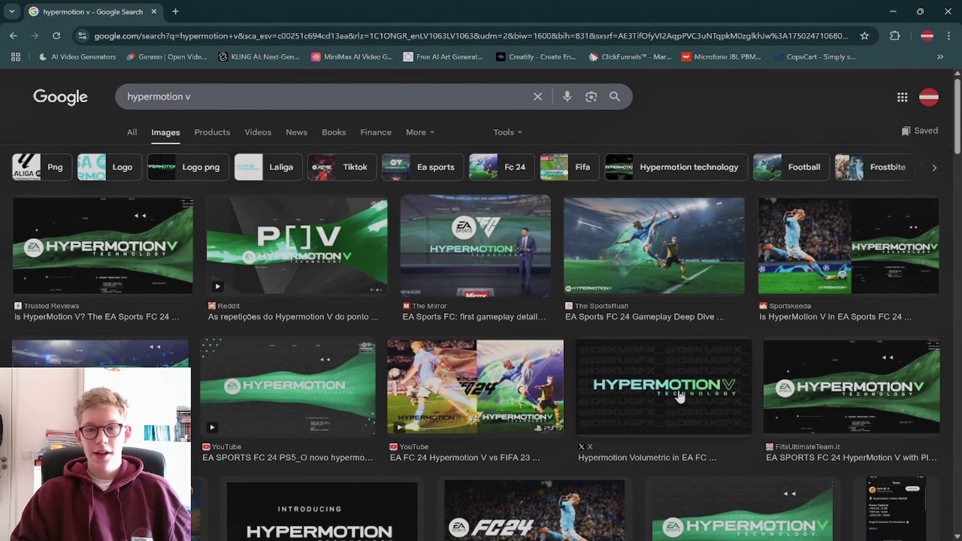
{"action": "left_click", "coordinate": [685, 402]}
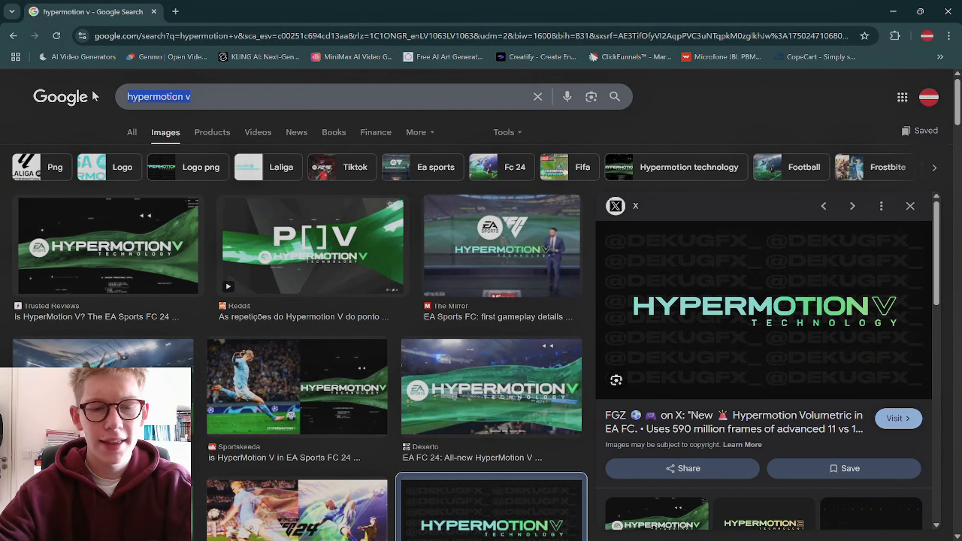
Search the images for "rating pending"
{"action": "type", "text": "r"}
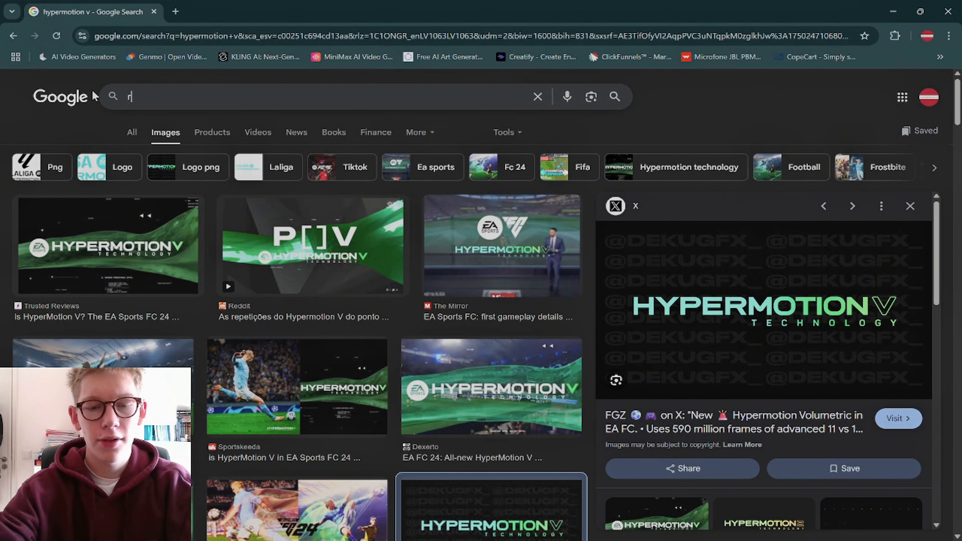
{"action": "type", "text": "ating pending"}
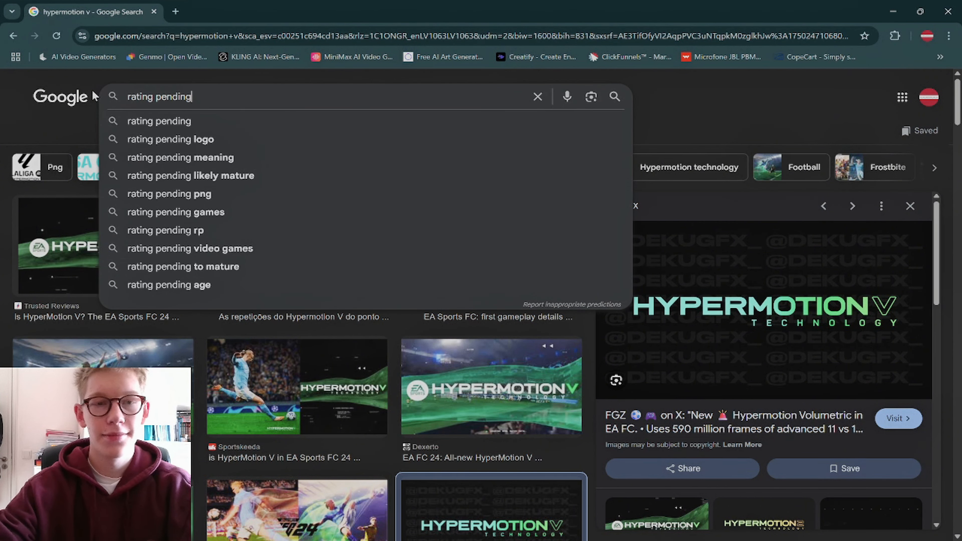
{"action": "key", "text": "Return"}
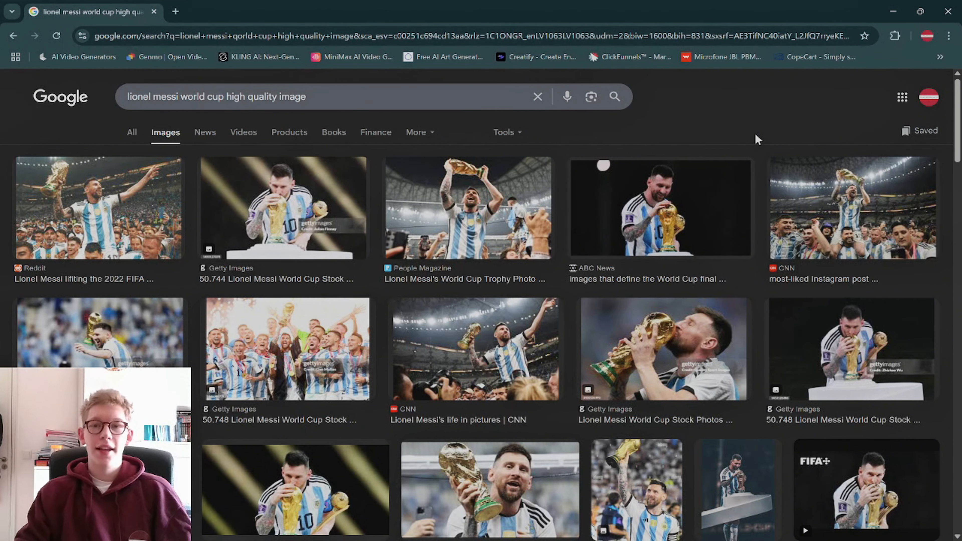
Preview the ABC News, People Magazine and Getty Images photos of Lionel Messi with the World Cup trophy
{"action": "left_click", "coordinate": [677, 186]}
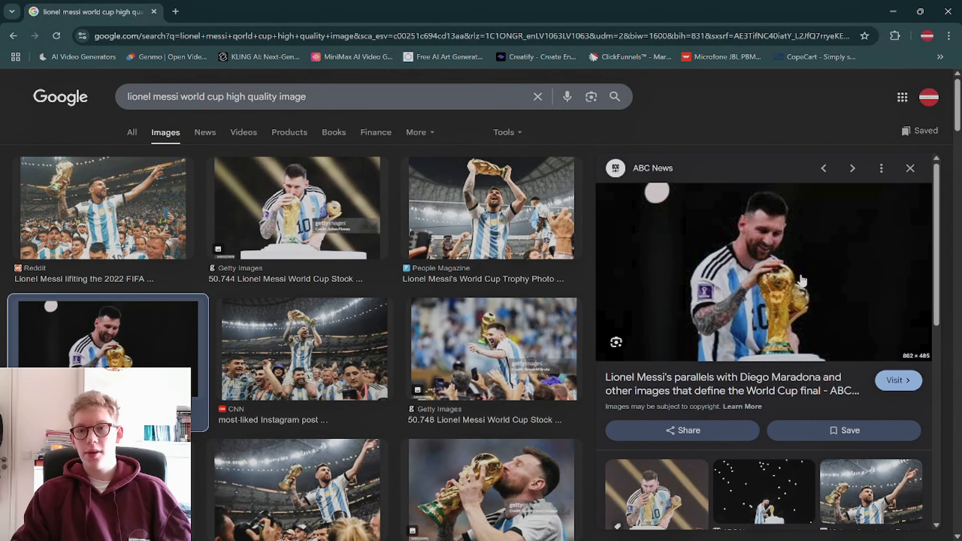
{"action": "left_click", "coordinate": [408, 213]}
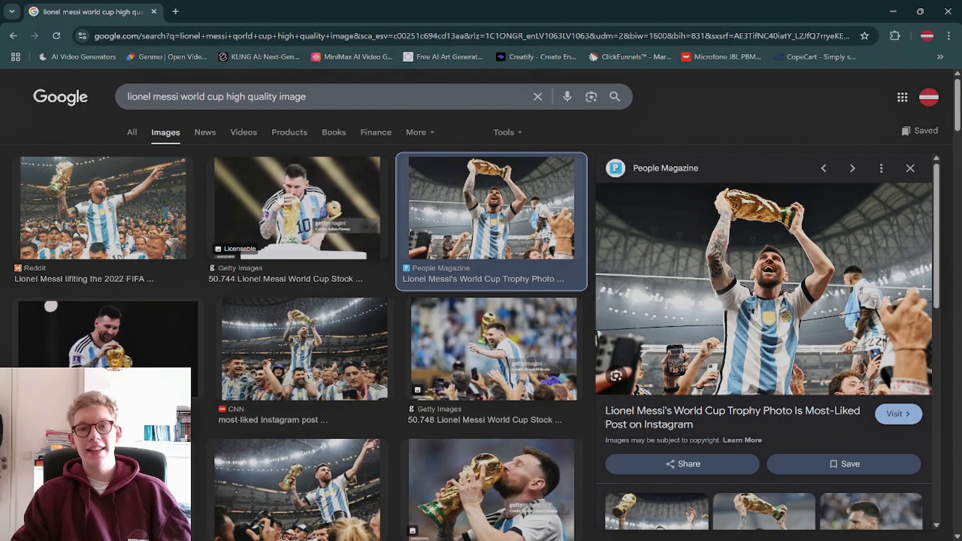
{"action": "left_click", "coordinate": [280, 198]}
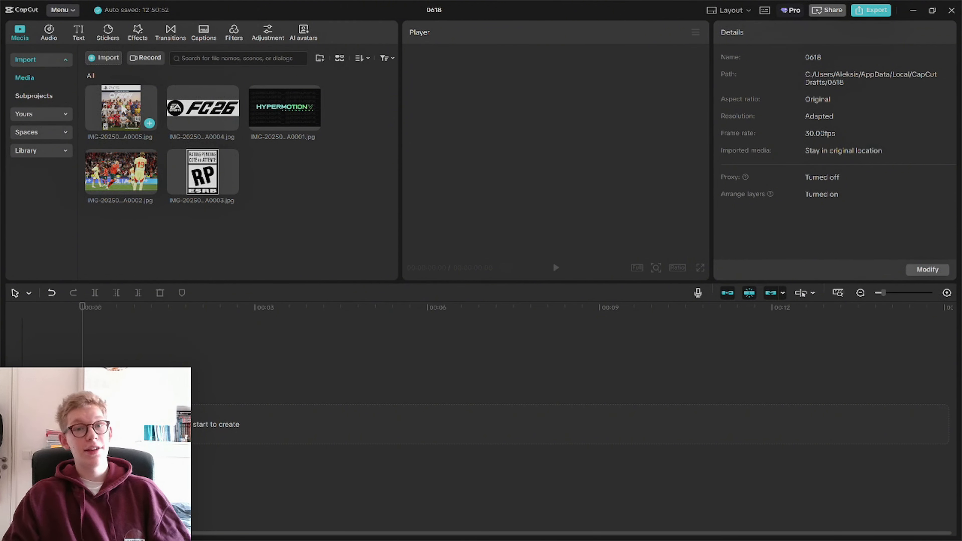
Switch to CapCut and place the PS5 FC 24 cover image twice in a row on the main track
{"action": "left_click_drag", "start_coordinate": [132, 121], "coordinate": [197, 416]}
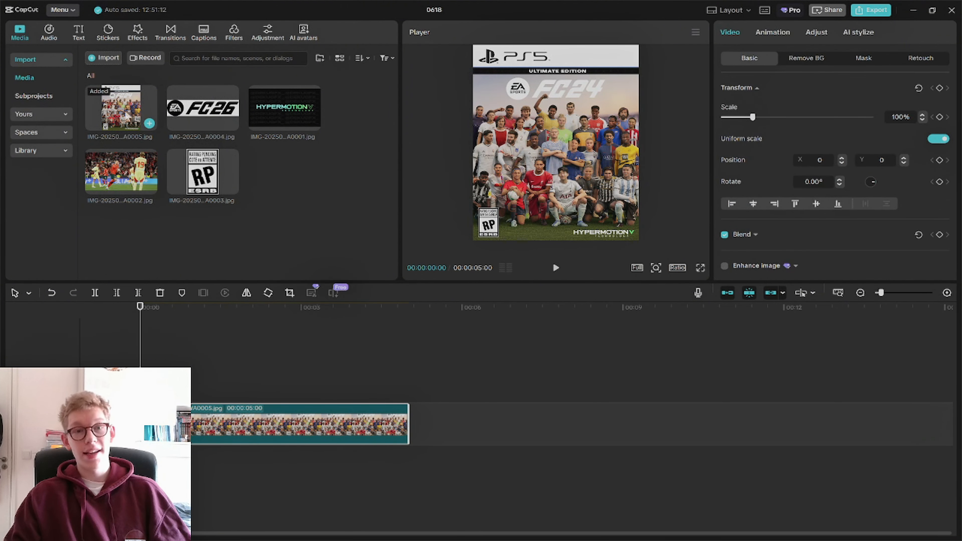
{"action": "left_click_drag", "start_coordinate": [146, 122], "coordinate": [445, 425]}
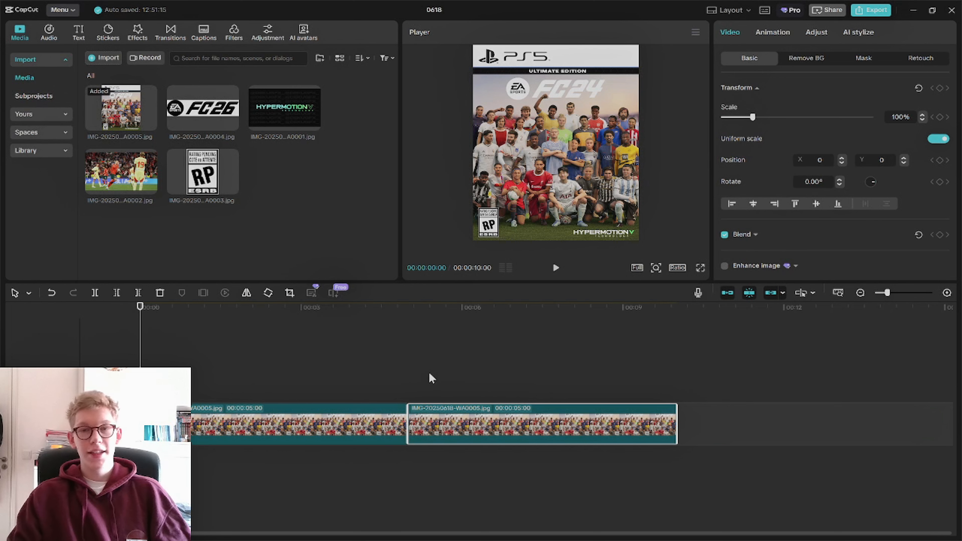
{"action": "left_click_drag", "start_coordinate": [430, 378], "coordinate": [408, 378]}
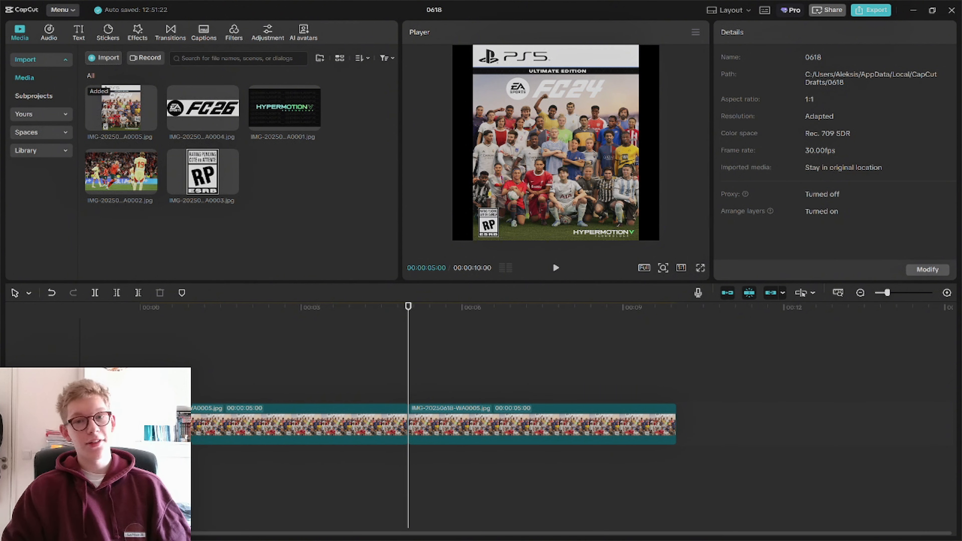
Stack the match photo, FC26 logo, Hypermotion V and rating pending images on separate tracks above the first cover clip
{"action": "key", "text": "Home"}
{"action": "left_click_drag", "start_coordinate": [260, 215], "coordinate": [264, 341]}
{"action": "left_click_drag", "start_coordinate": [199, 316], "coordinate": [199, 317]}
{"action": "left_click_drag", "start_coordinate": [775, 470], "coordinate": [237, 320]}
{"action": "left_click", "coordinate": [92, 348]}
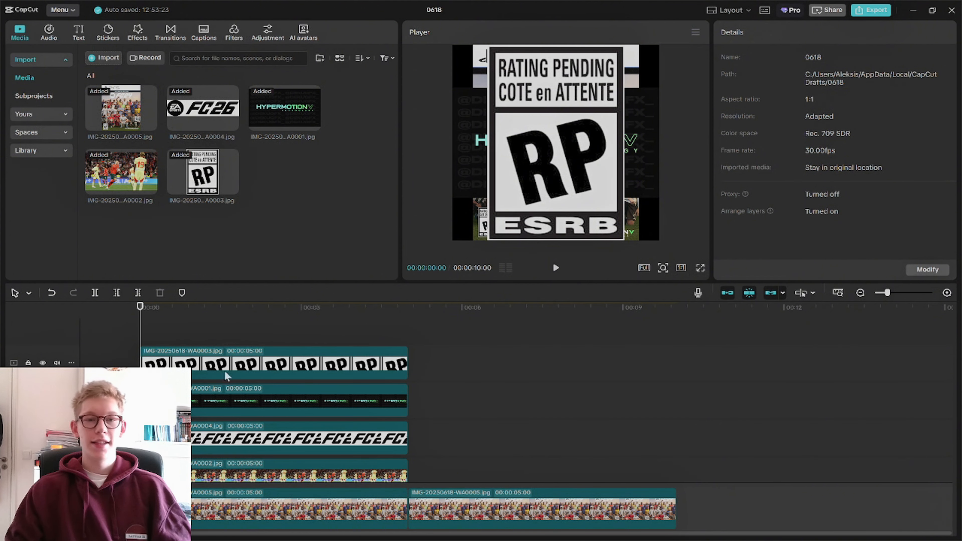
Shift the rating pending clip so it overlaps the second cover clip, and shrink and move it onto the cover's rating badge
{"action": "left_click_drag", "start_coordinate": [244, 366], "coordinate": [396, 369]}
{"action": "left_click", "coordinate": [479, 334]}
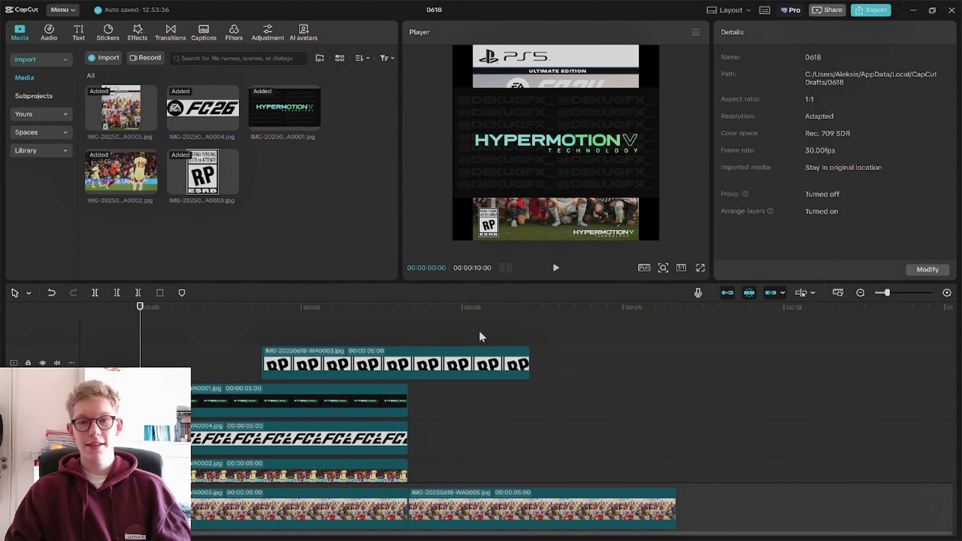
{"action": "left_click", "coordinate": [493, 362]}
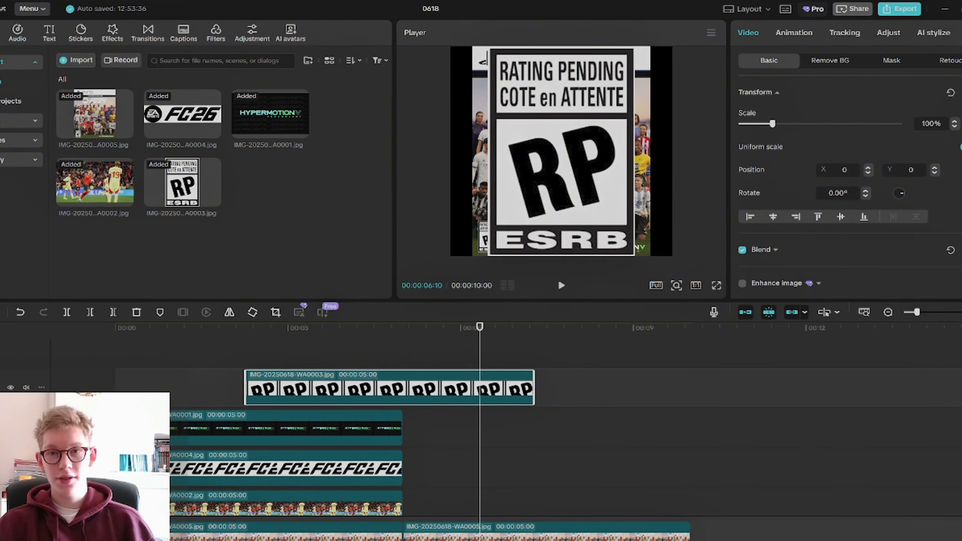
{"action": "left_click_drag", "start_coordinate": [624, 47], "coordinate": [566, 128]}
{"action": "left_click_drag", "start_coordinate": [555, 143], "coordinate": [488, 222]}
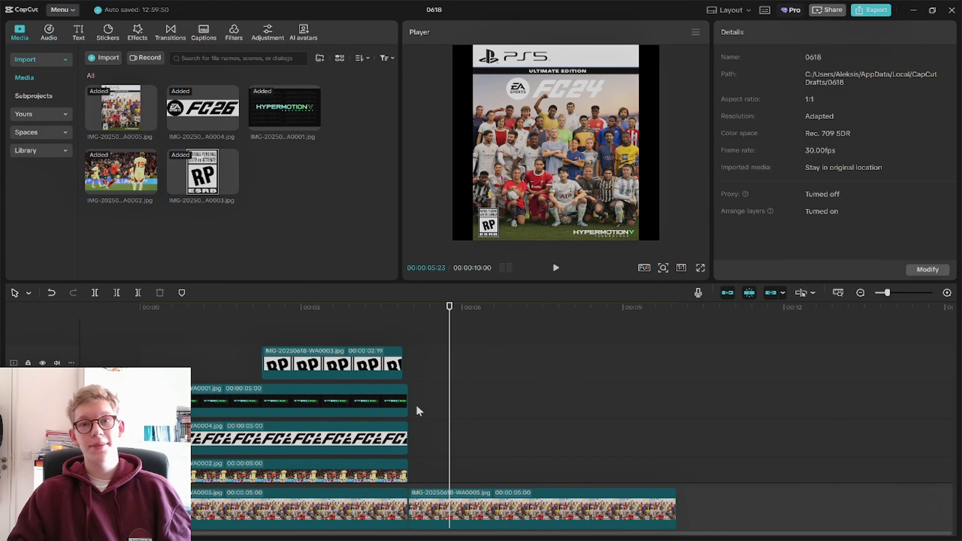
Extend the Hypermotion V clip to 00:00:08:23 and chroma-key its black background with intensity 100
{"action": "left_click", "coordinate": [400, 404]}
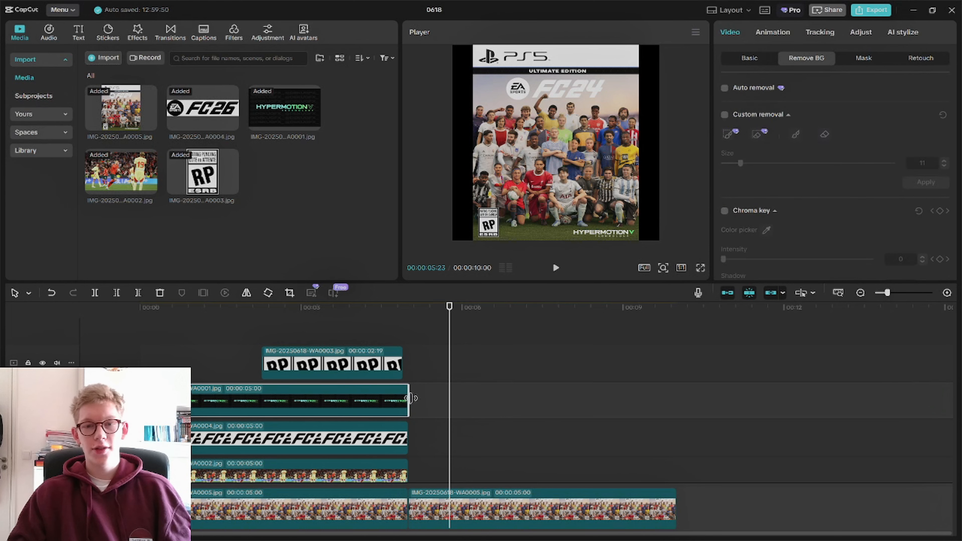
{"action": "left_click_drag", "start_coordinate": [408, 399], "coordinate": [581, 400]}
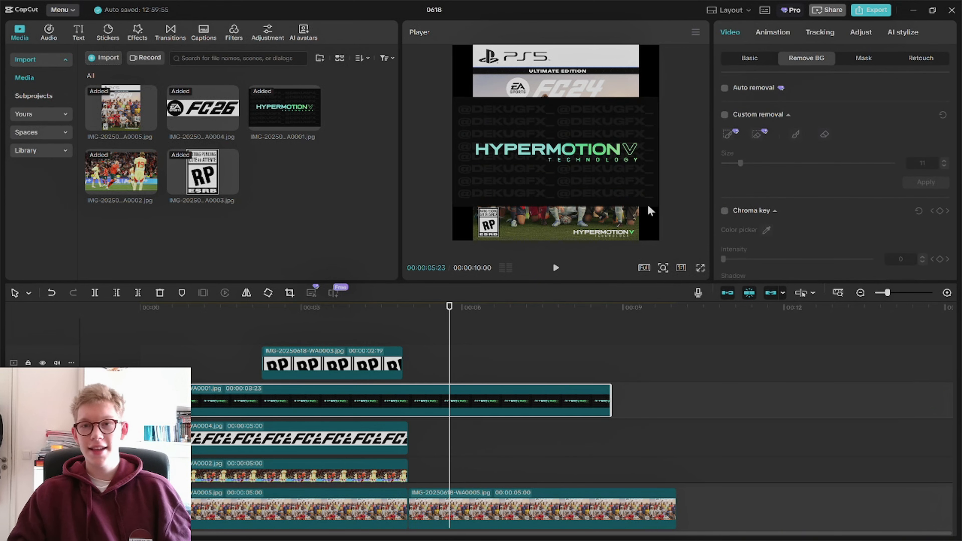
{"action": "left_click", "coordinate": [725, 211]}
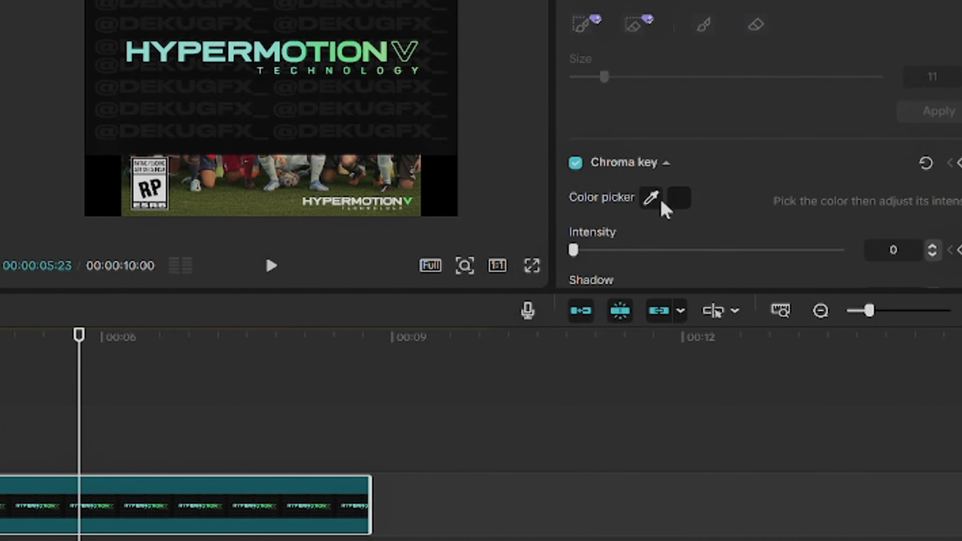
{"action": "left_click", "coordinate": [346, 5]}
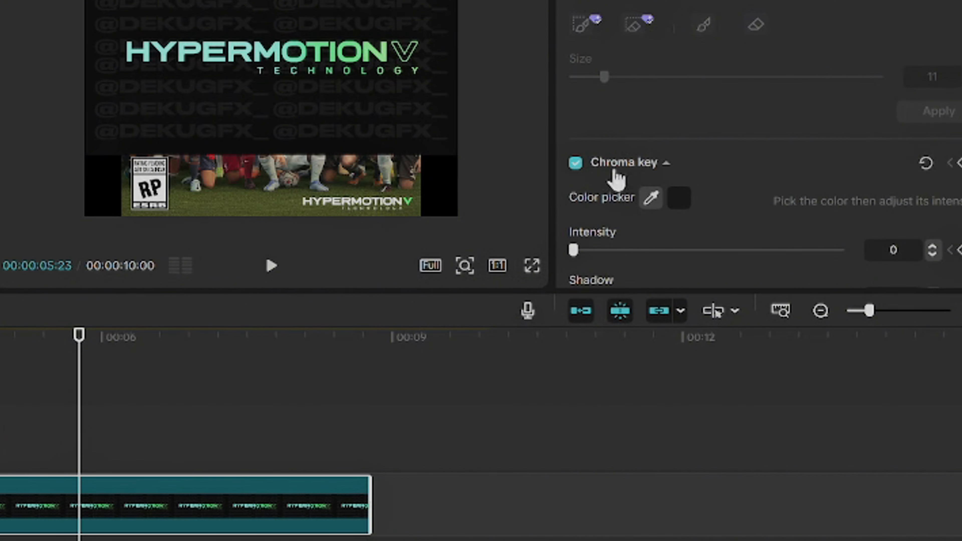
{"action": "left_click_drag", "start_coordinate": [574, 250], "coordinate": [852, 255]}
{"action": "scroll", "coordinate": [682, 152], "scroll_direction": "down", "scroll_amount": 3}
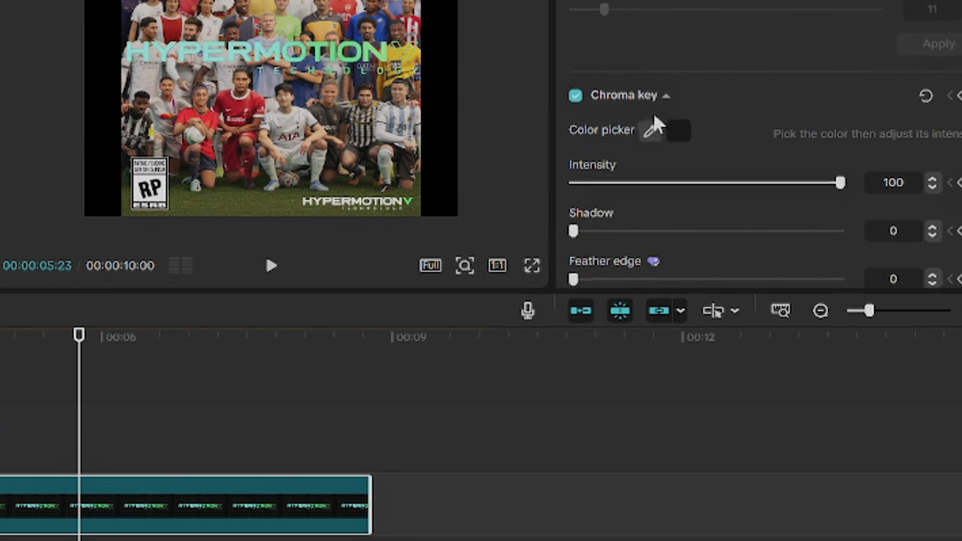
Set the chroma key's edge cleanup to the maximum and fit the Hypermotion V logo over the cover's original one at 39% scale
{"action": "scroll", "coordinate": [643, 223], "scroll_direction": "down", "scroll_amount": 2}
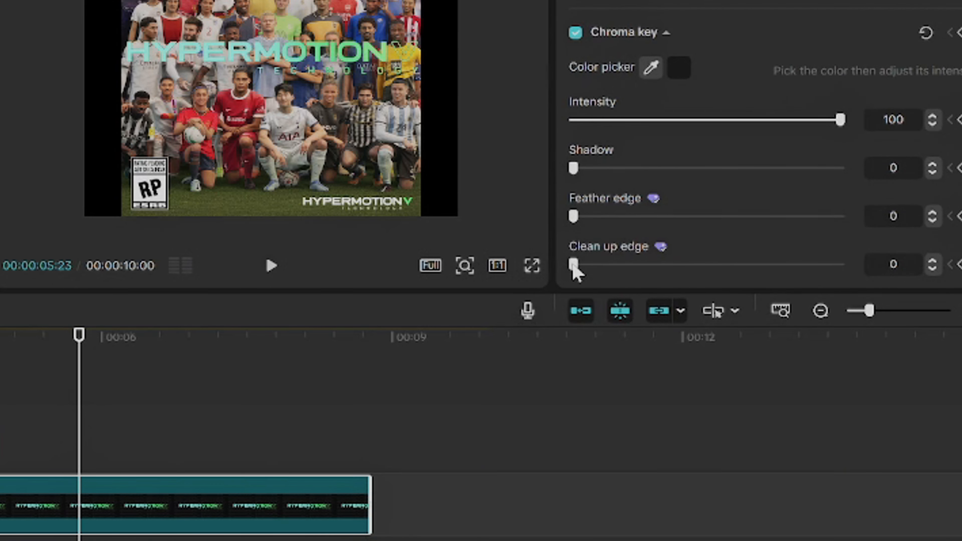
{"action": "left_click_drag", "start_coordinate": [573, 266], "coordinate": [923, 279]}
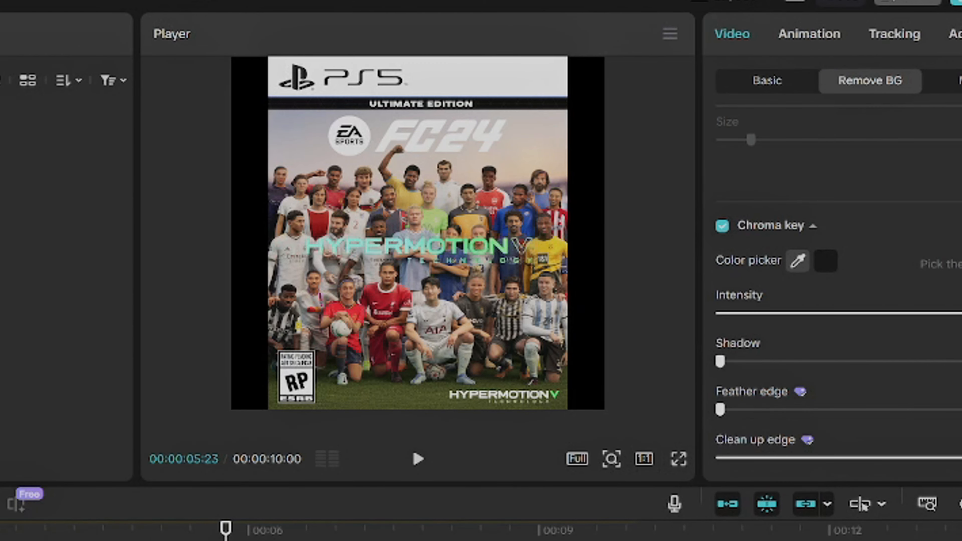
{"action": "left_click_drag", "start_coordinate": [403, 239], "coordinate": [495, 383]}
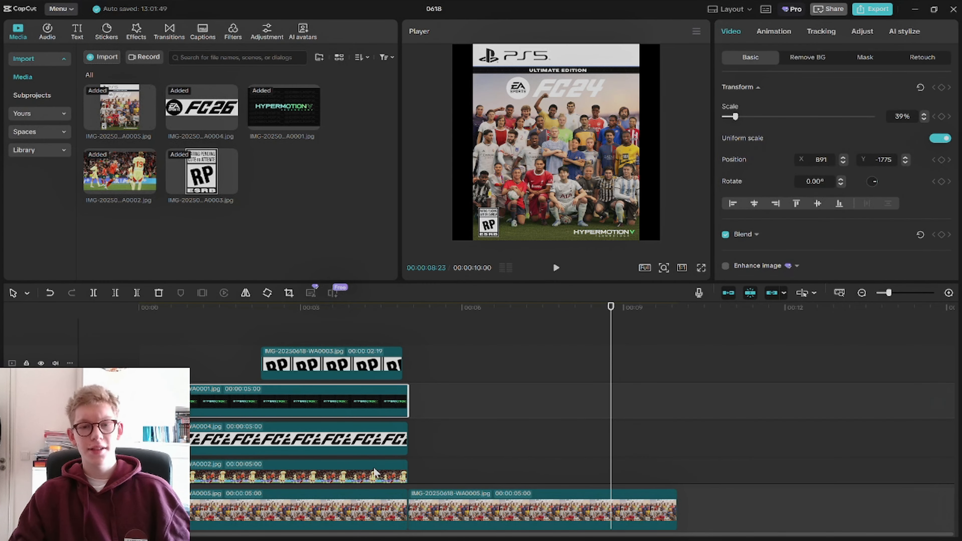
Extend the match photo clip to 00:00:08:26 so it overlaps the second cover clip
{"action": "left_click_drag", "start_coordinate": [407, 469], "coordinate": [616, 467]}
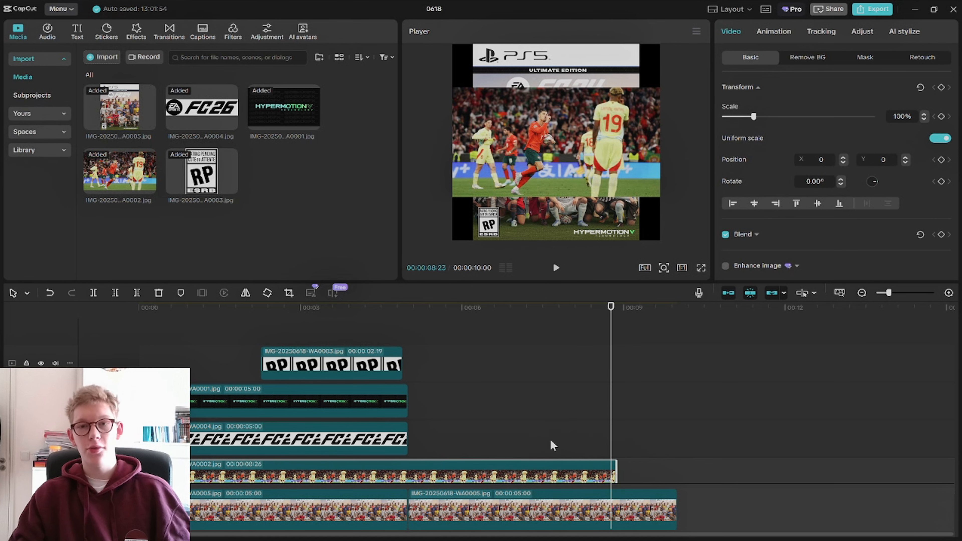
{"action": "left_click", "coordinate": [552, 445]}
{"action": "left_click", "coordinate": [533, 474]}
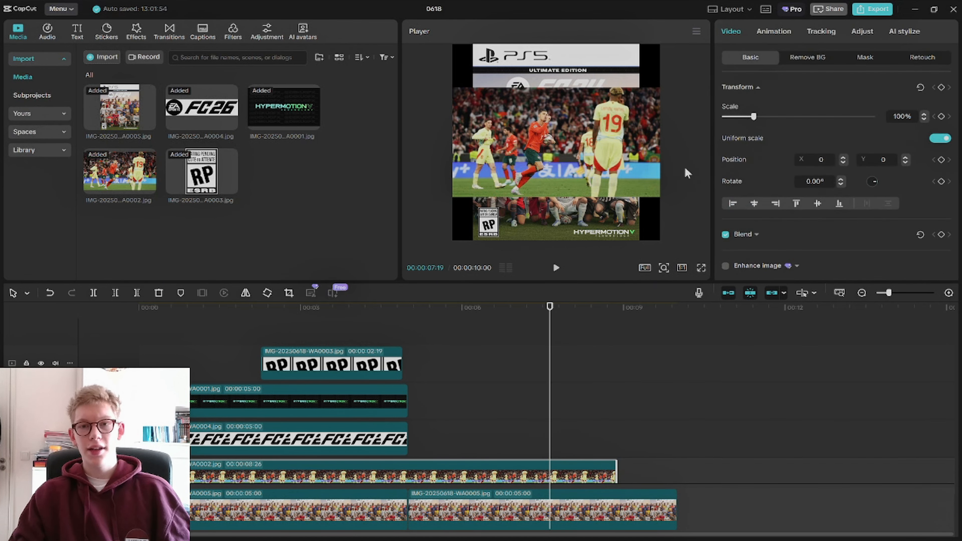
Scale the match photo to 152% and position it below the cover's Ultimate Edition banner, shifting the photo slightly left
{"action": "left_click_drag", "start_coordinate": [660, 198], "coordinate": [715, 227]}
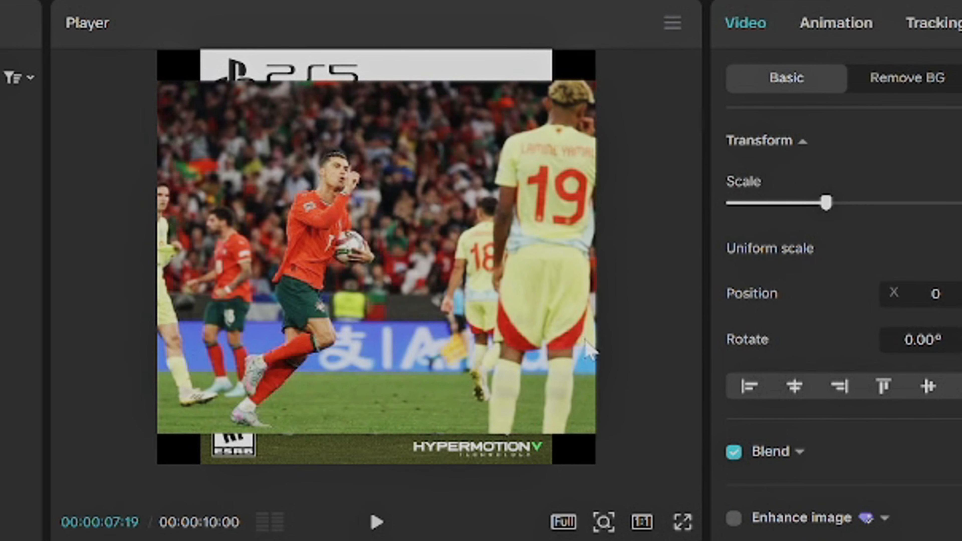
{"action": "mouse_move", "coordinate": [586, 343]}
{"action": "left_mouse_down"}
{"action": "mouse_move", "coordinate": [589, 376]}
{"action": "mouse_move", "coordinate": [587, 360]}
{"action": "left_mouse_up"}
{"action": "left_click_drag", "start_coordinate": [826, 203], "coordinate": [827, 205]}
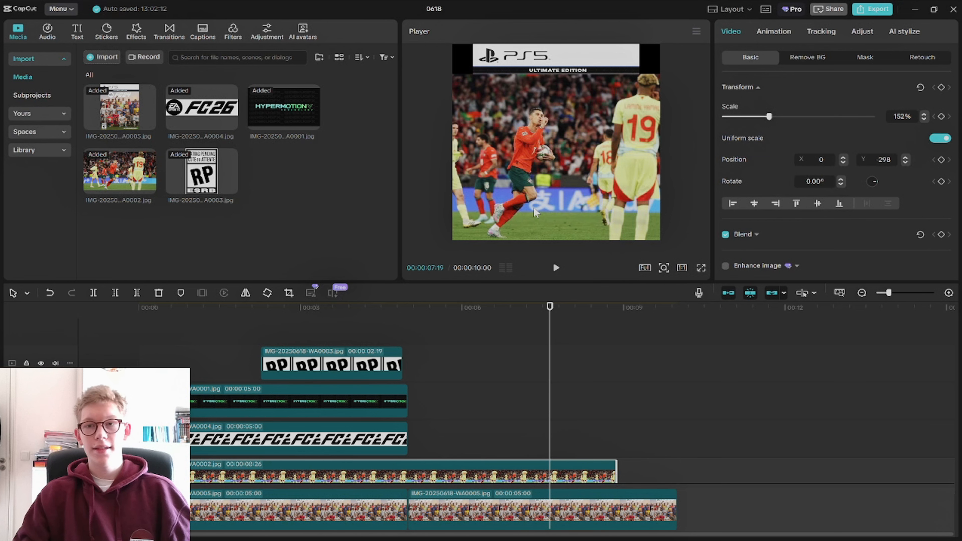
{"action": "left_click_drag", "start_coordinate": [535, 214], "coordinate": [515, 214]}
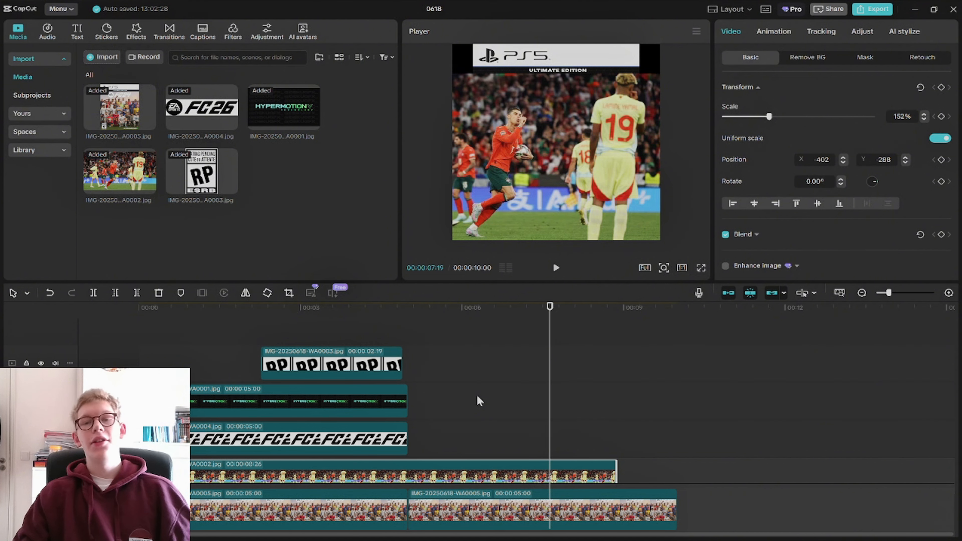
{"action": "left_click", "coordinate": [477, 402]}
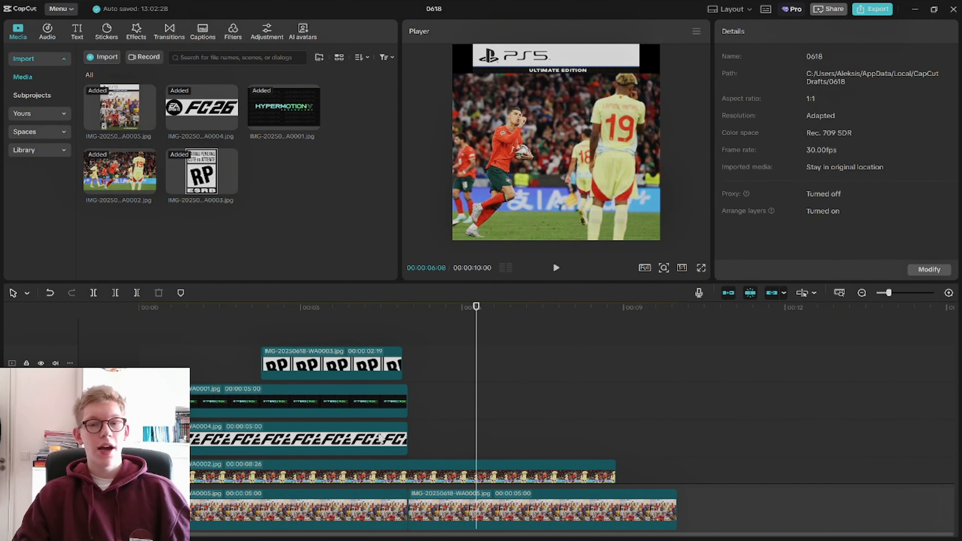
Try to extend the original FC26 logo clip over the second cover clip
{"action": "left_click", "coordinate": [403, 440]}
{"action": "left_click_drag", "start_coordinate": [407, 436], "coordinate": [586, 435]}
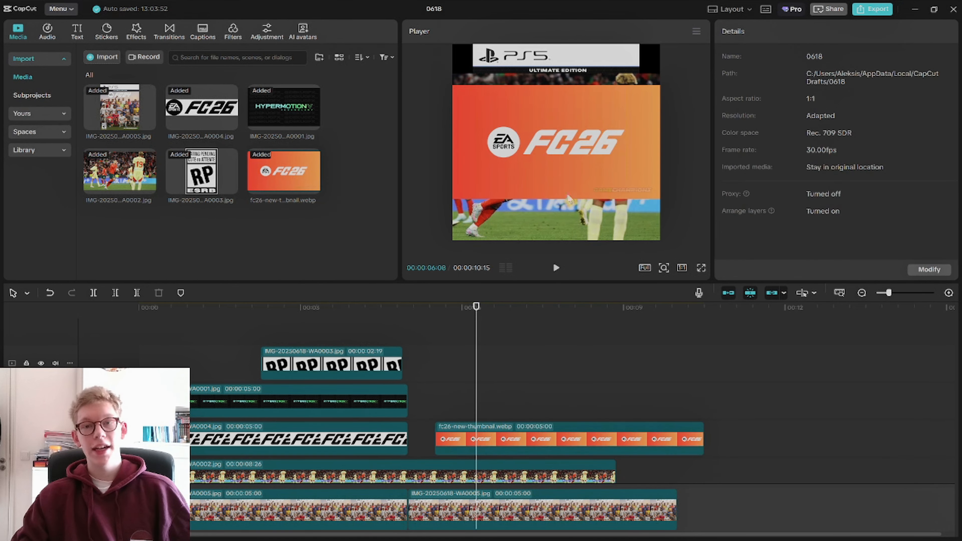
Chroma-key the orange background out of the FC26 thumbnail clip with intensity 43, shadow 100 and edge cleanup 100
{"action": "left_click", "coordinate": [568, 440]}
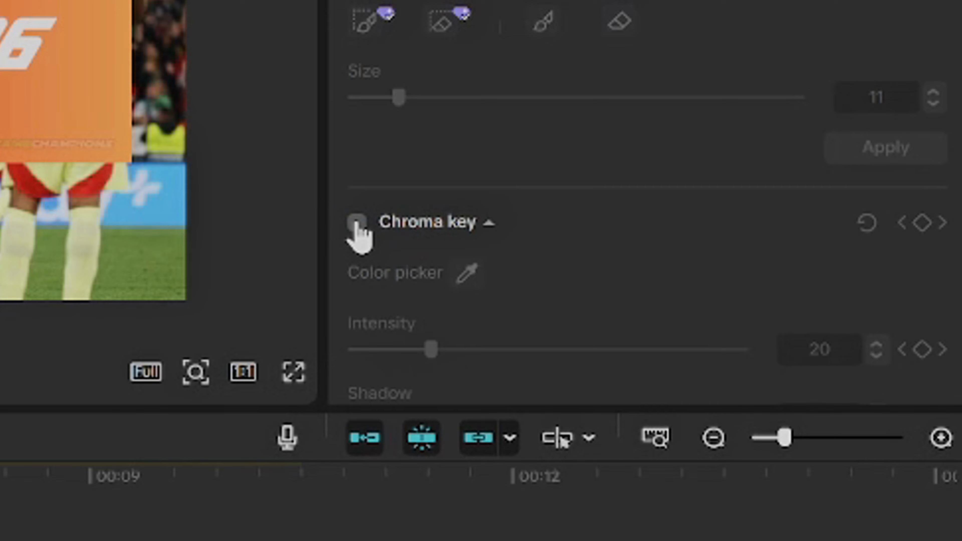
{"action": "left_click", "coordinate": [725, 210]}
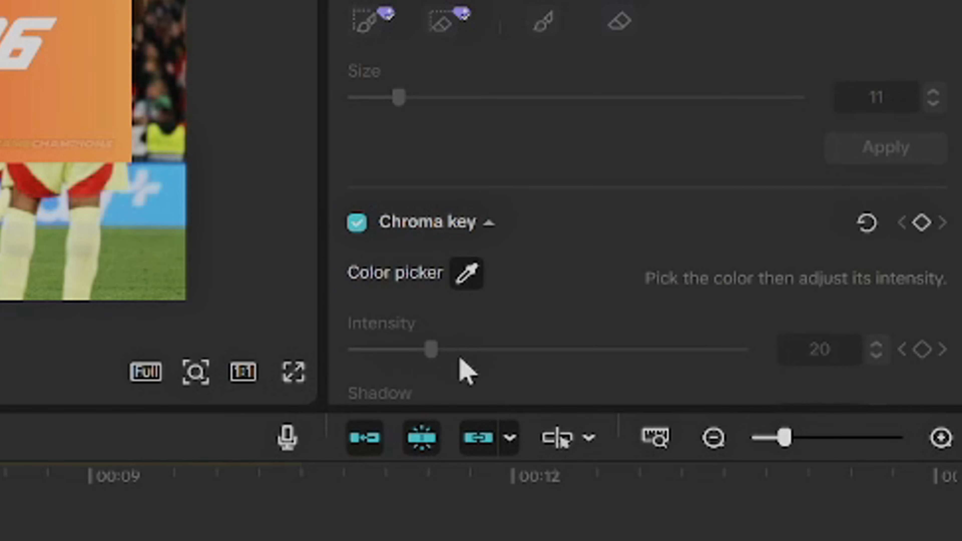
{"action": "left_click", "coordinate": [31, 118]}
{"action": "left_click_drag", "start_coordinate": [431, 348], "coordinate": [490, 338]}
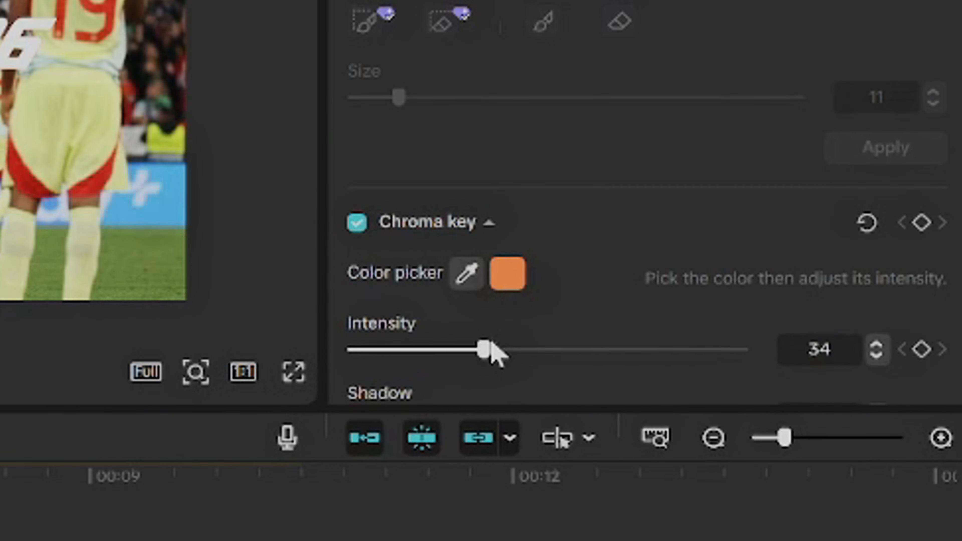
{"action": "left_click_drag", "start_coordinate": [743, 308], "coordinate": [770, 309]}
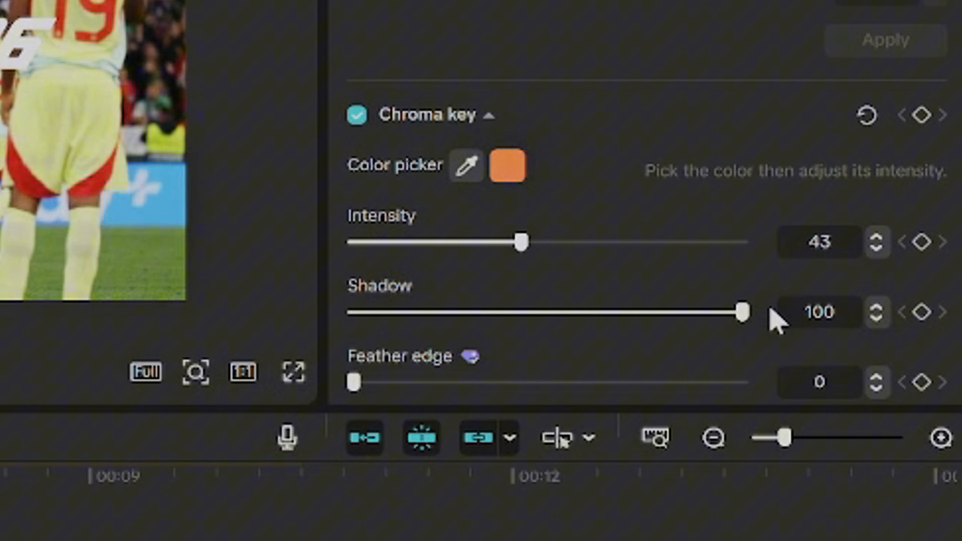
{"action": "scroll", "coordinate": [563, 232], "scroll_direction": "down", "scroll_amount": 3}
{"action": "left_click_drag", "start_coordinate": [354, 370], "coordinate": [891, 369]}
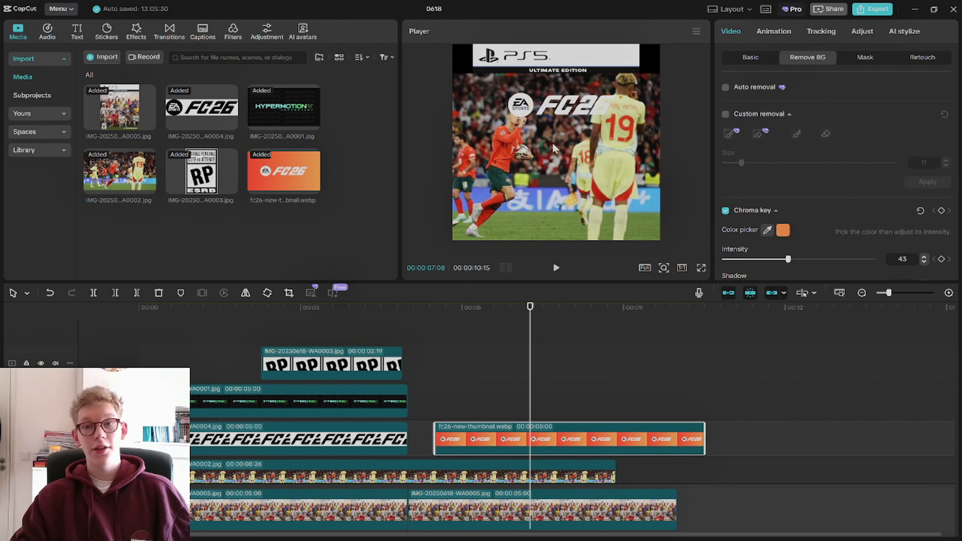
Move the white FC26 logo up to sit just below the Ultimate Edition banner
{"action": "mouse_move", "coordinate": [553, 144]}
{"action": "left_mouse_down"}
{"action": "mouse_move", "coordinate": [538, 130]}
{"action": "mouse_move", "coordinate": [548, 129]}
{"action": "left_mouse_up"}
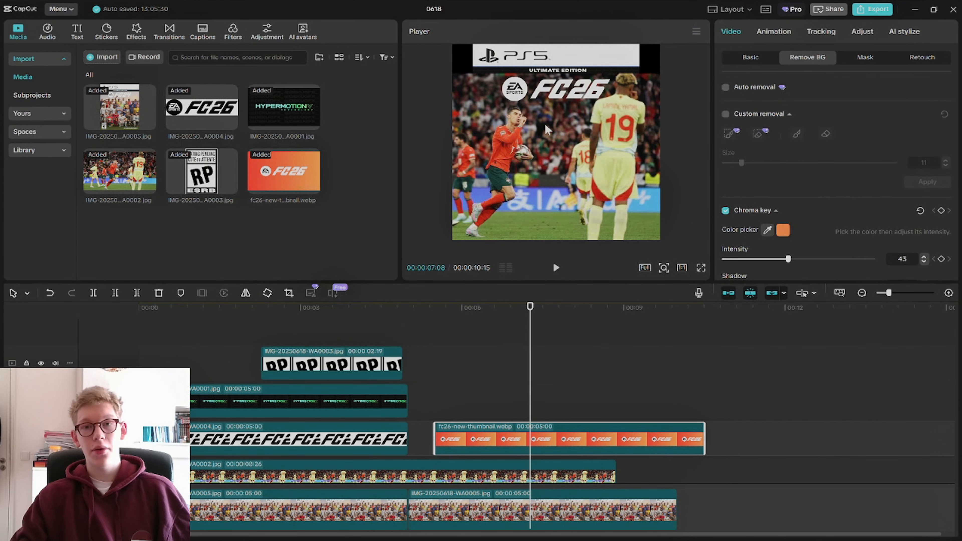
{"action": "left_click", "coordinate": [639, 413]}
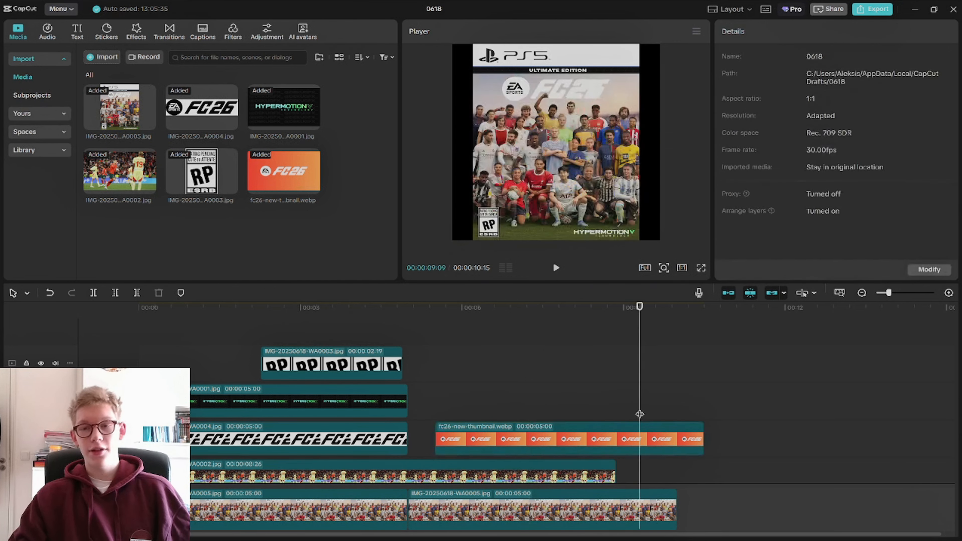
{"action": "left_click", "coordinate": [649, 438]}
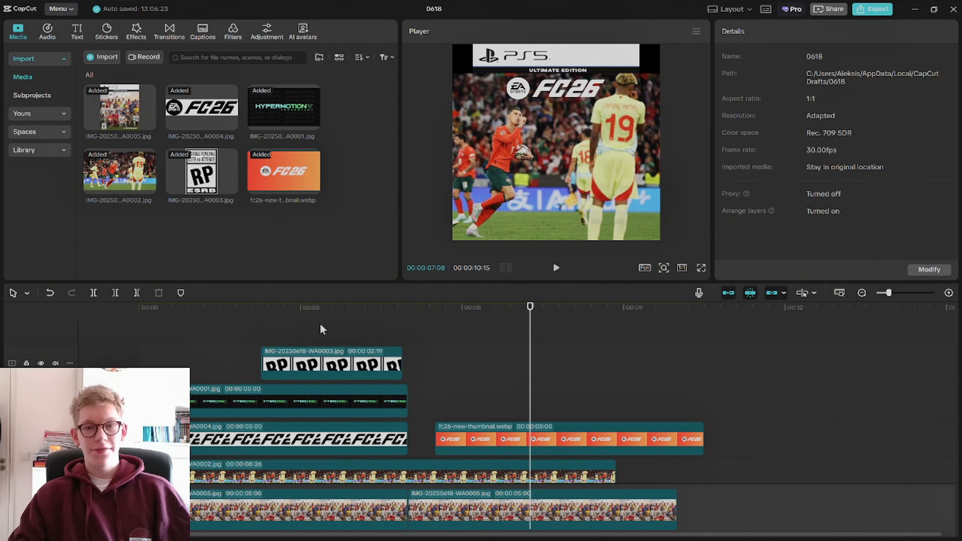
Move the FC26 thumbnail clip earlier above the RP rating clip and shift the original FC26 logo clip later, clear of the overlapping layers
{"action": "left_click_drag", "start_coordinate": [500, 440], "coordinate": [344, 337]}
{"action": "left_click_drag", "start_coordinate": [330, 476], "coordinate": [626, 464]}
{"action": "left_click", "coordinate": [327, 307]}
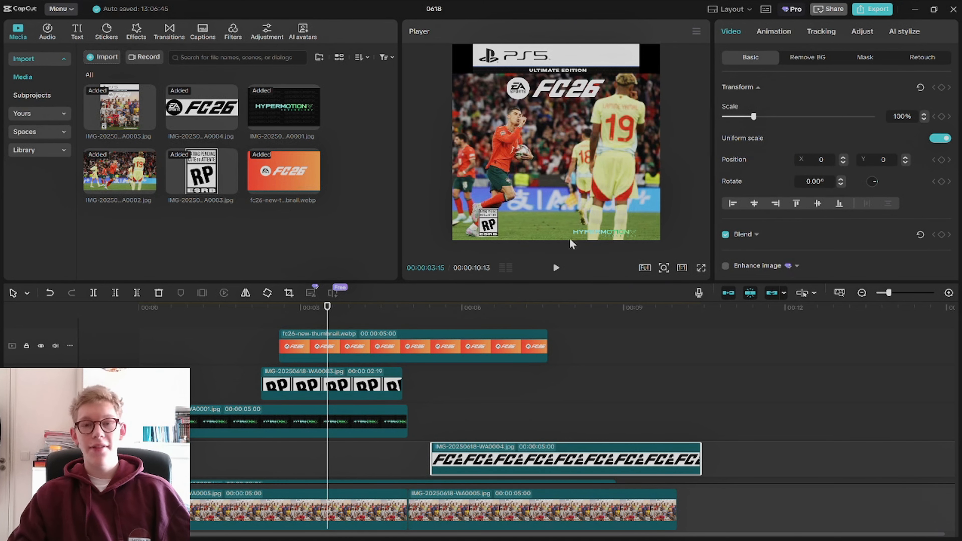
Extend the starts of the FC26 thumbnail and RP rating clips to durations of 00:00:06:01 and 00:00:03:20
{"action": "left_click", "coordinate": [303, 487]}
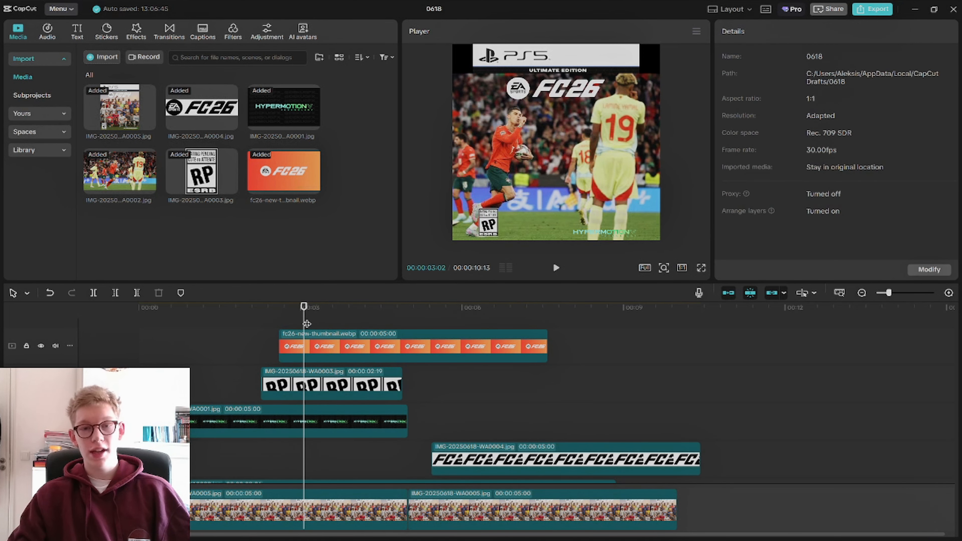
{"action": "left_click_drag", "start_coordinate": [342, 327], "coordinate": [345, 407]}
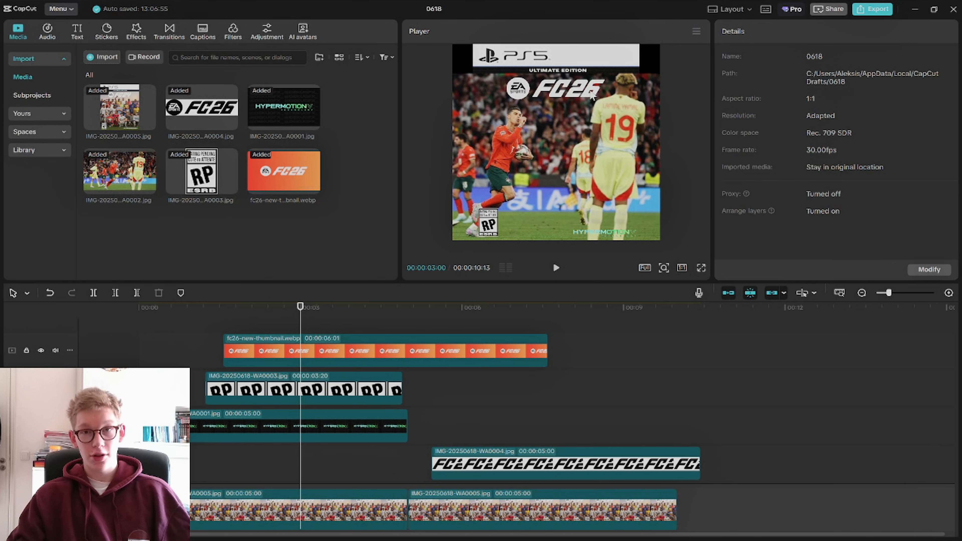
Place the playhead where all the cover layers overlap and open the preview's options
{"action": "left_click", "coordinate": [272, 462]}
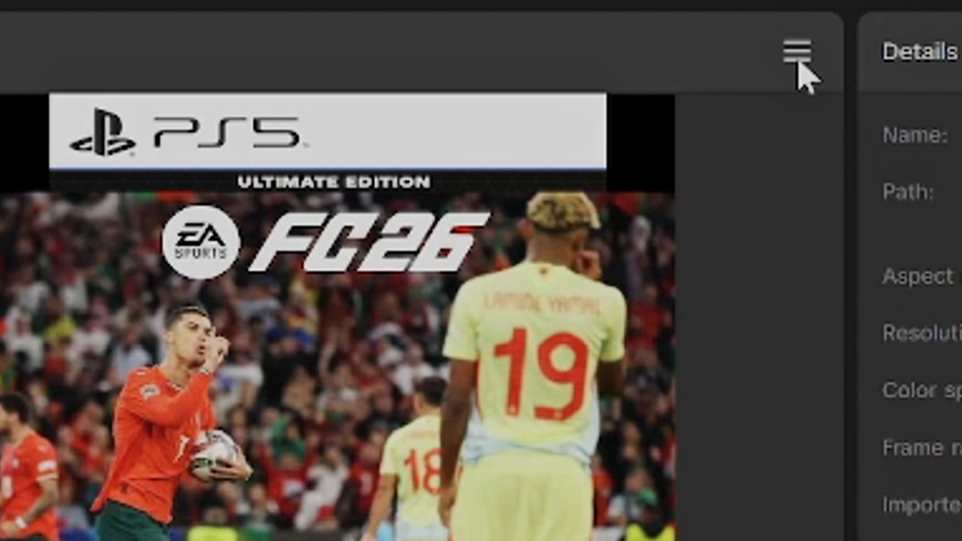
{"action": "left_click", "coordinate": [798, 63]}
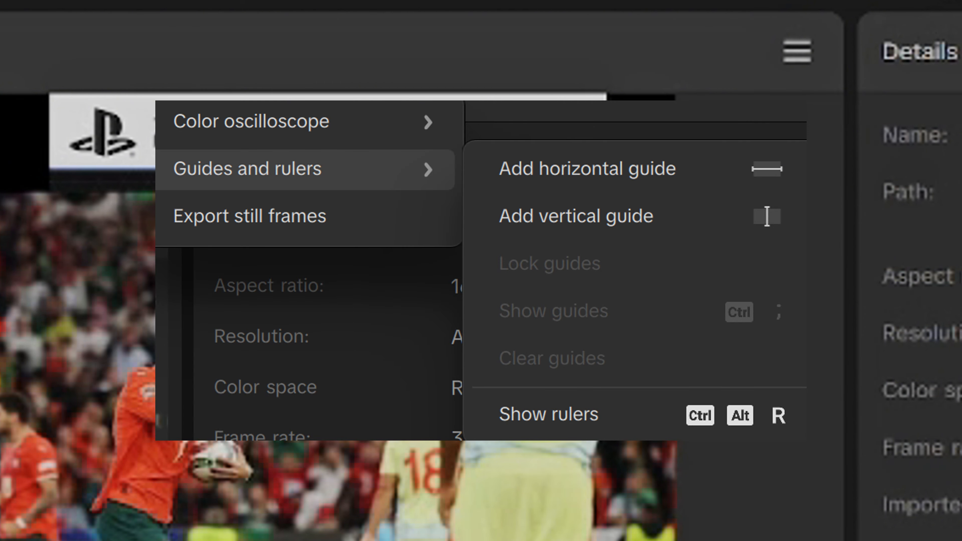